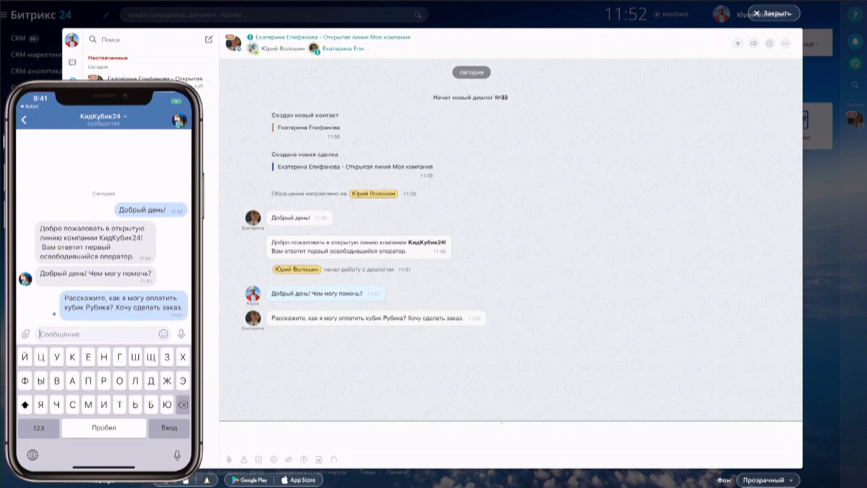
- Send the reply "Информацию можно найти здесь" and preview the store contacts page among the chat sales pages
key(Return)
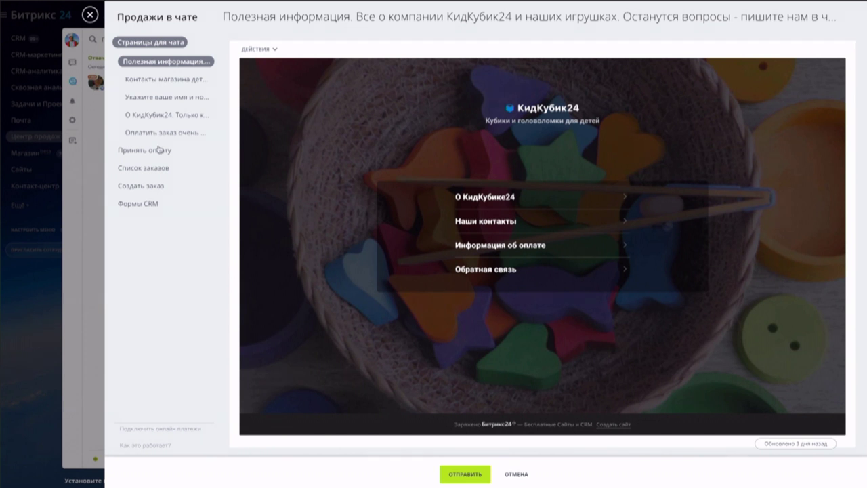
click(168, 82)
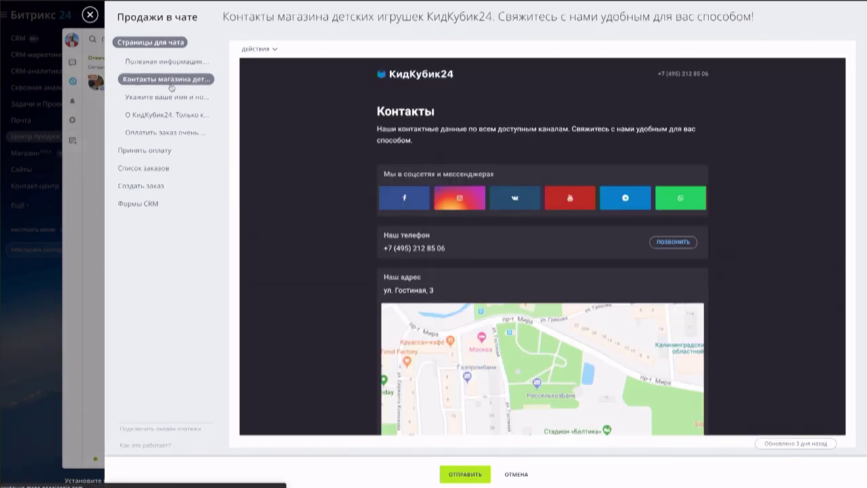
scroll(287, 195, down, 1)
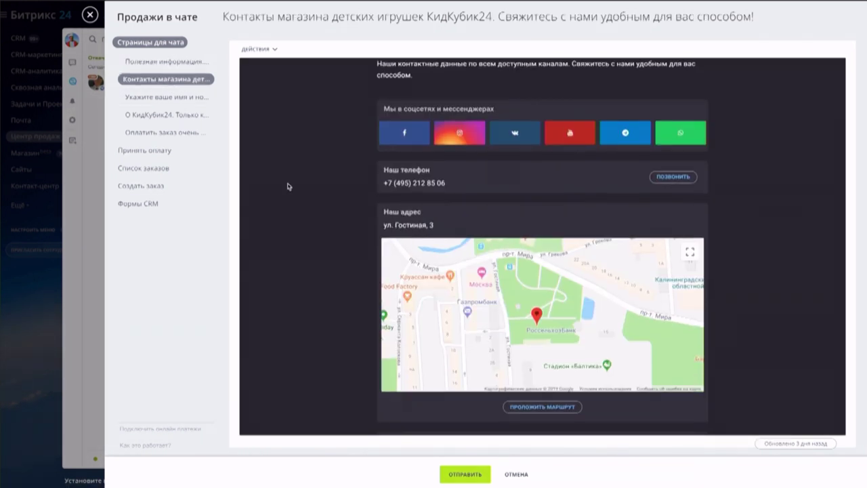
scroll(289, 189, down, 2)
scroll(296, 252, up, 2)
scroll(296, 254, up, 1)
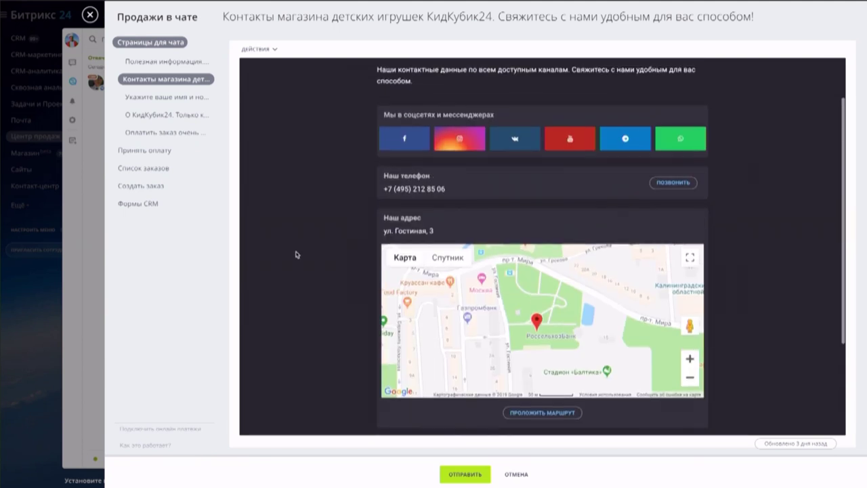
- Preview the feedback form and company pages, and send the customer the page on how to pay for an order
click(177, 98)
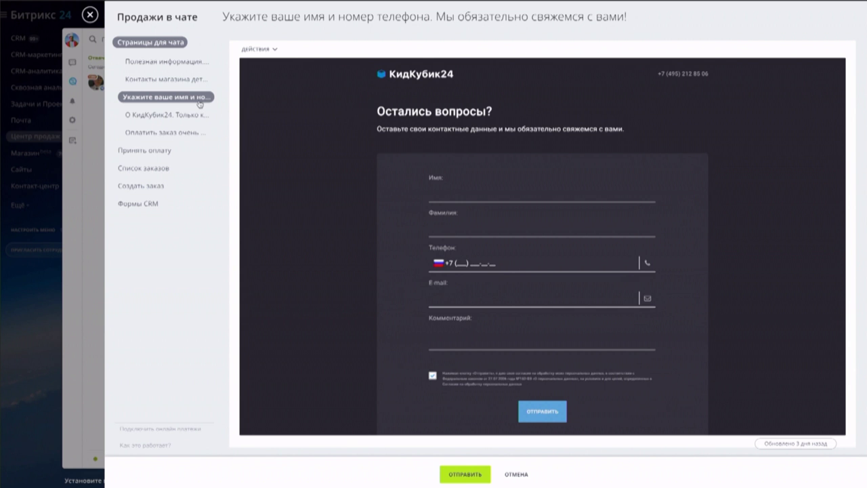
scroll(314, 146, down, 3)
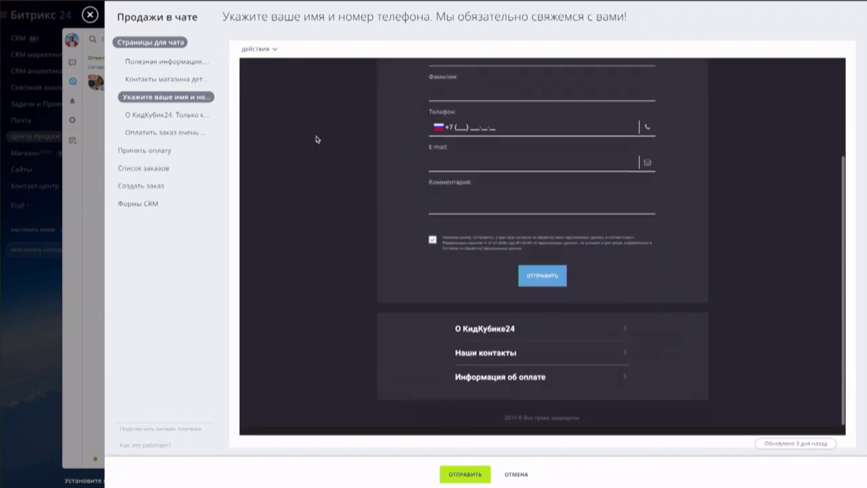
click(178, 116)
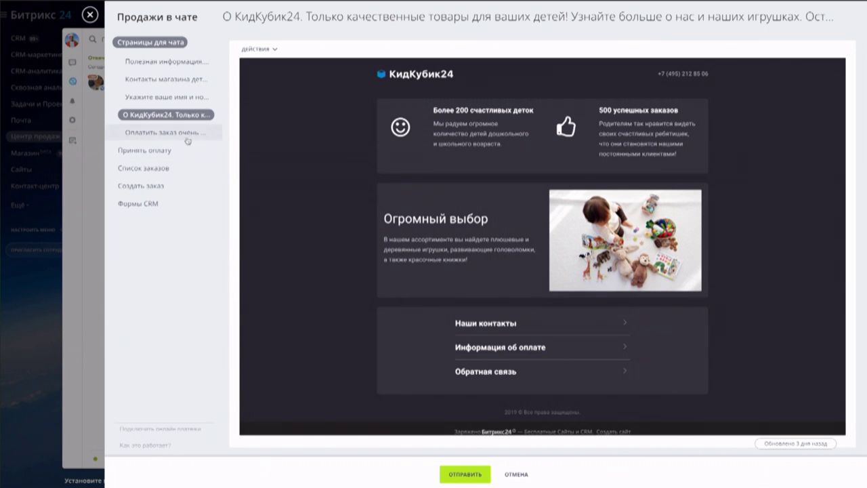
click(187, 132)
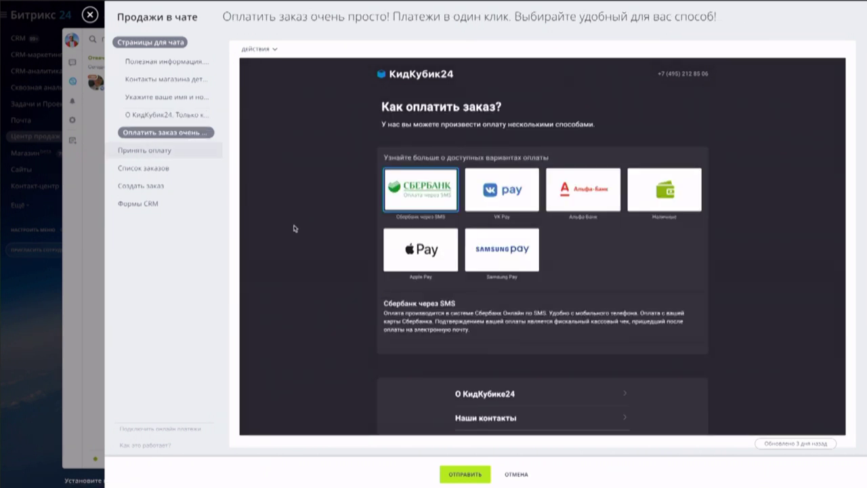
click(462, 474)
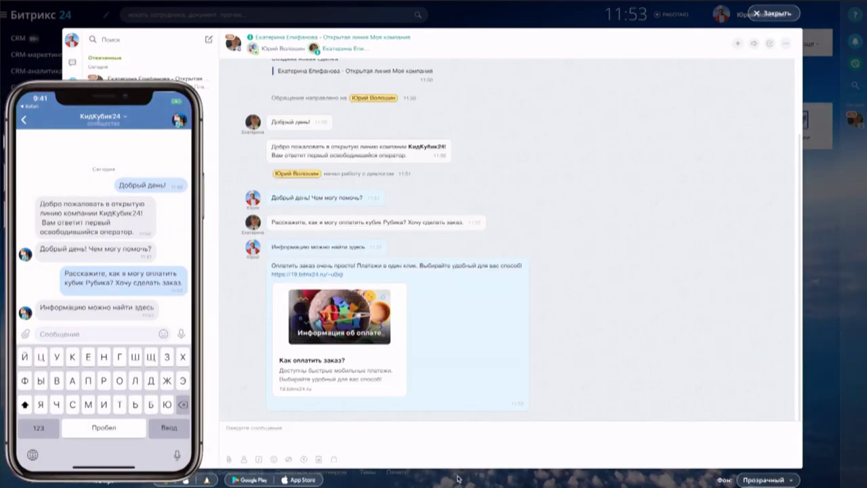
- Send the message "А здесь вся информация о нашей компании" followed by the "О КидКубик24" page in the chat
click(441, 441)
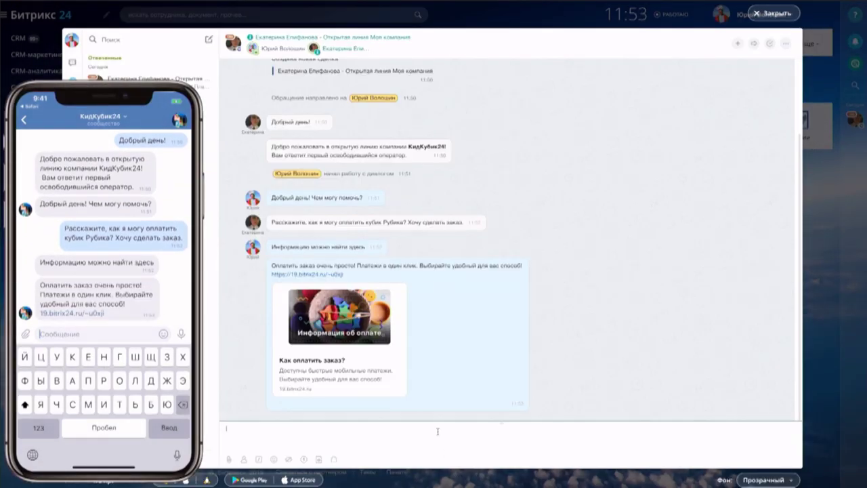
text(А)
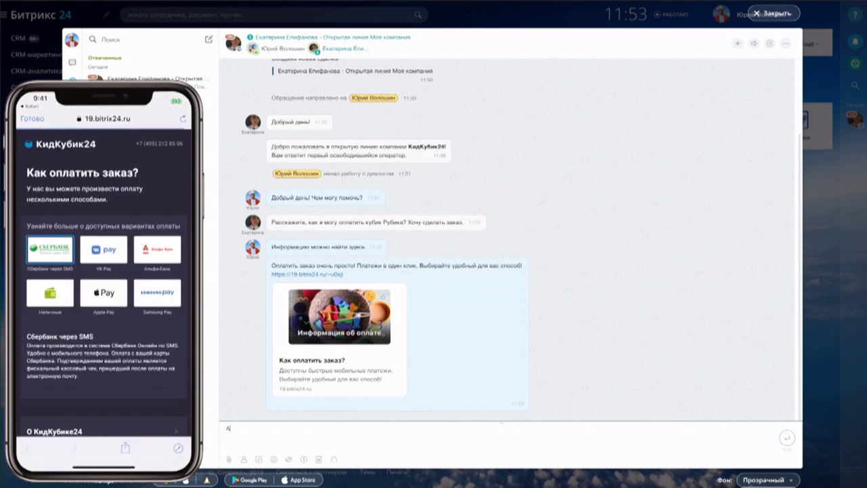
text( заесь вся инф)
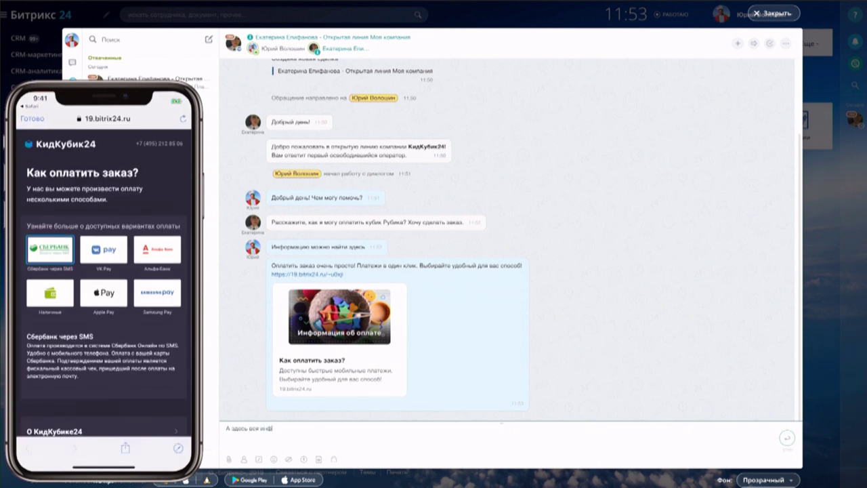
text(ормация о нашей компании)
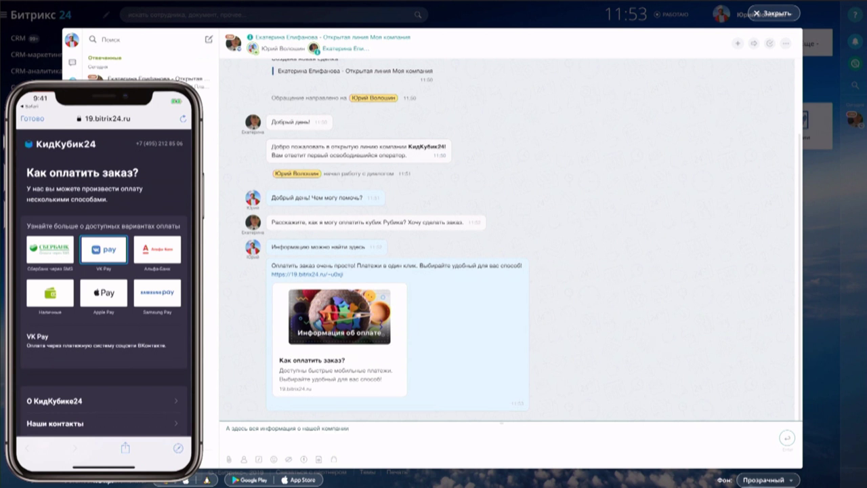
key(Return)
click(335, 461)
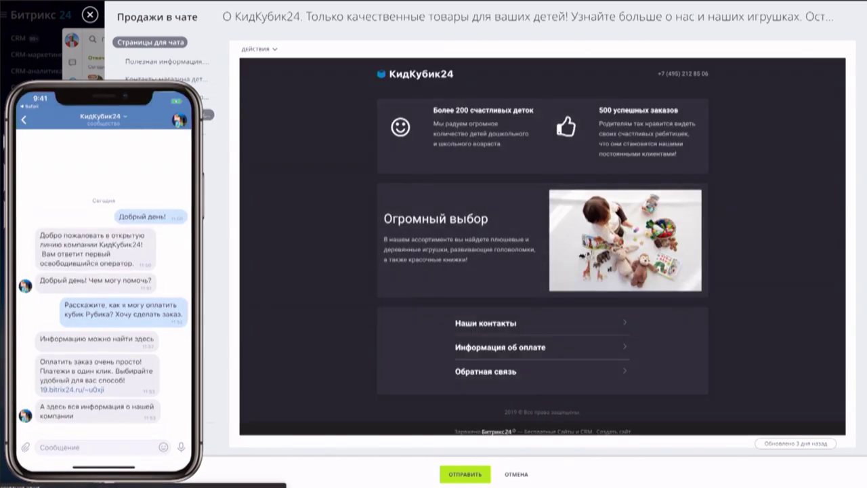
click(462, 477)
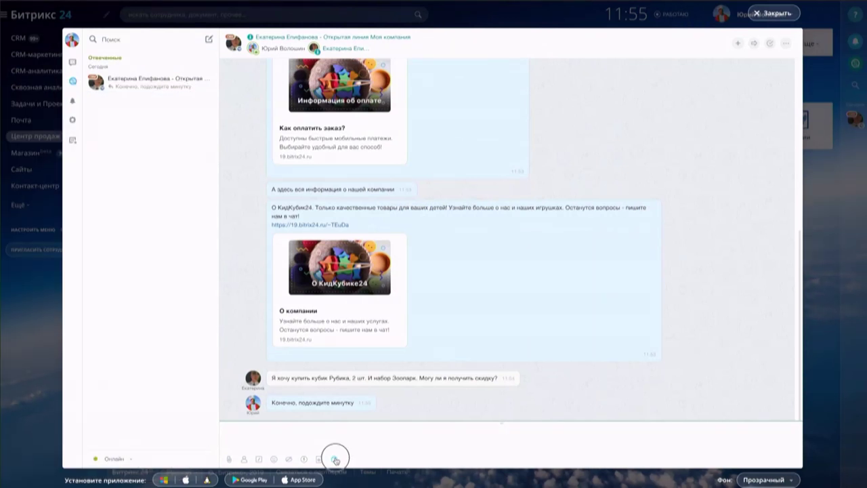
- Start a payment request from the chat with the product "Классический Кубик Рубика", quantity 2 and a 10% discount
click(335, 460)
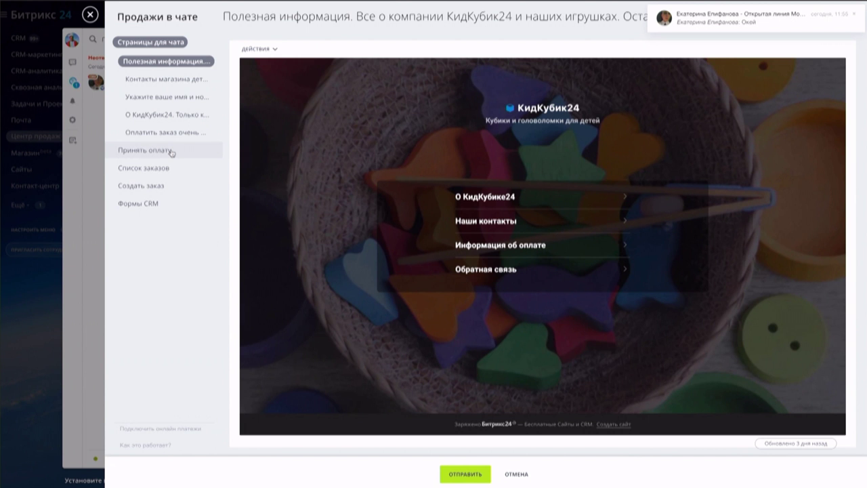
click(172, 153)
click(255, 63)
text(куб)
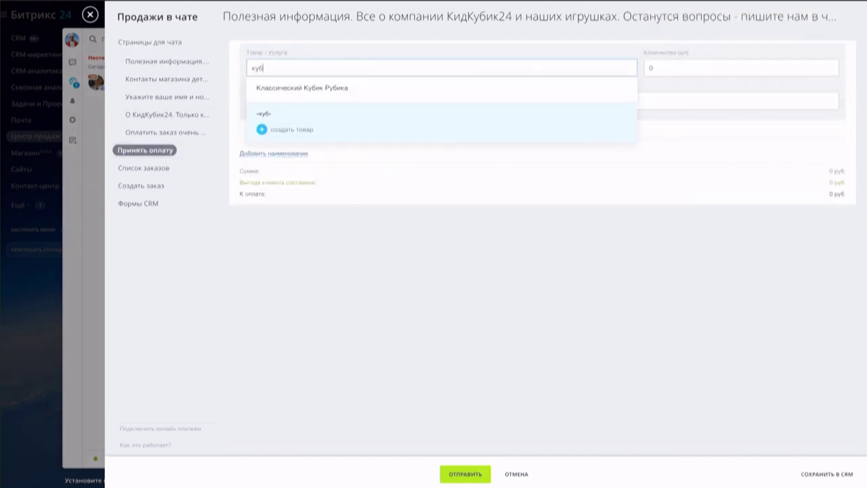
click(271, 88)
click(669, 67)
key(BackSpace)
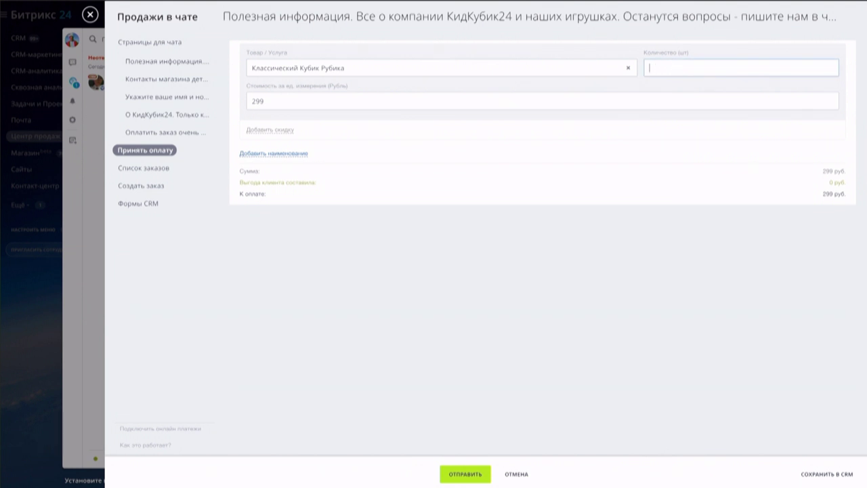
click(269, 130)
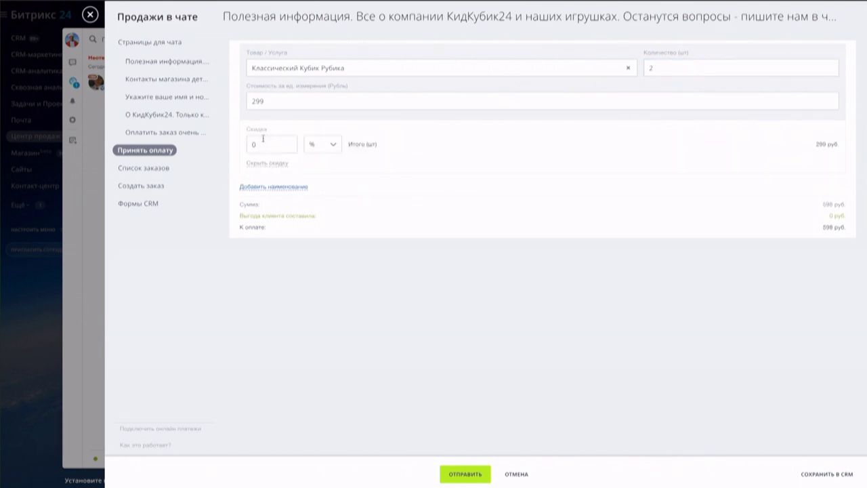
- Add the product Набор "Зоопарк" as a second item in the payment request
click(298, 187)
click(297, 206)
text(зоо)
click(303, 230)
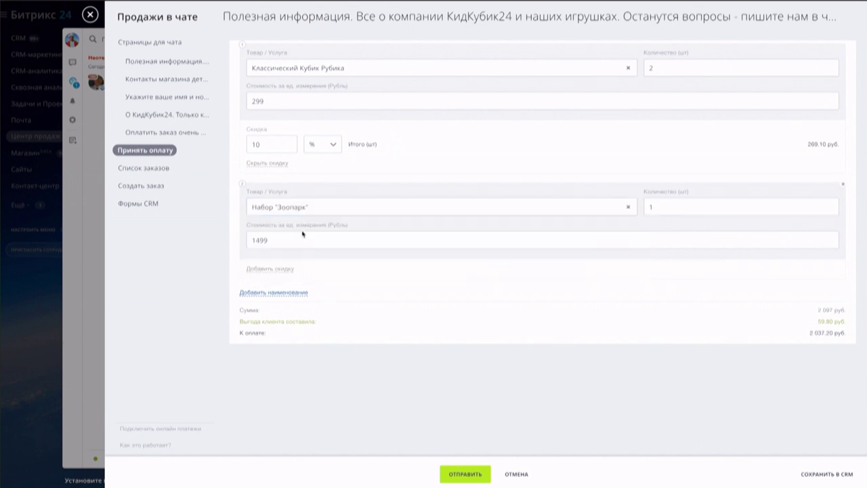
- Send the payment request to the customer together with the message "Можете оплатить заказ по ссылке :)"
click(466, 473)
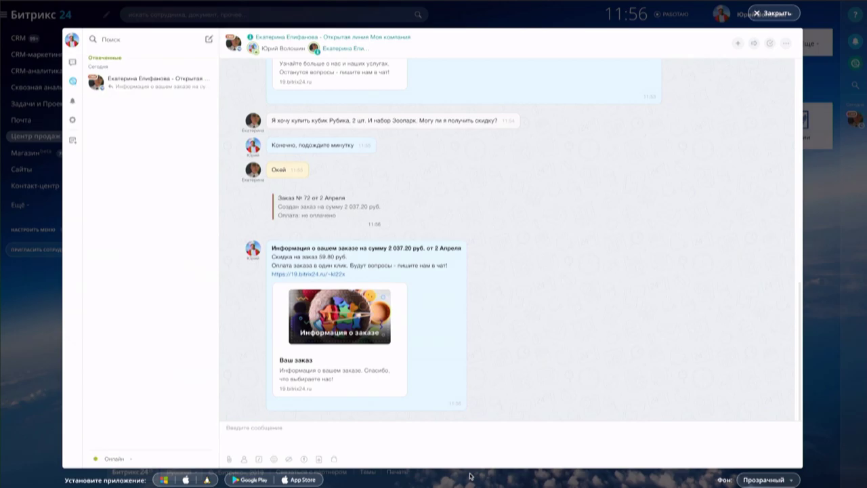
text(Можете оплатить заказ по ссылке :))
key(Return)
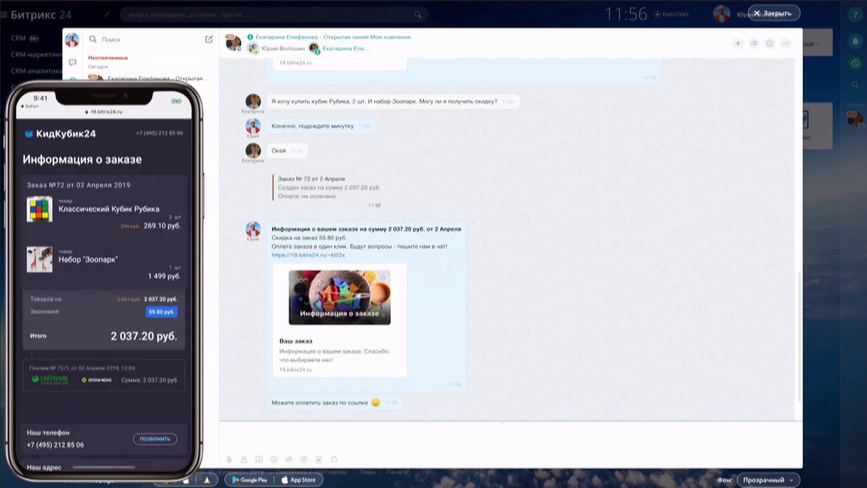
- Send the customer the message "Спасибо за заказ! Вы можете его забрать завтра ;)"
text(Спасибо за заказ! )
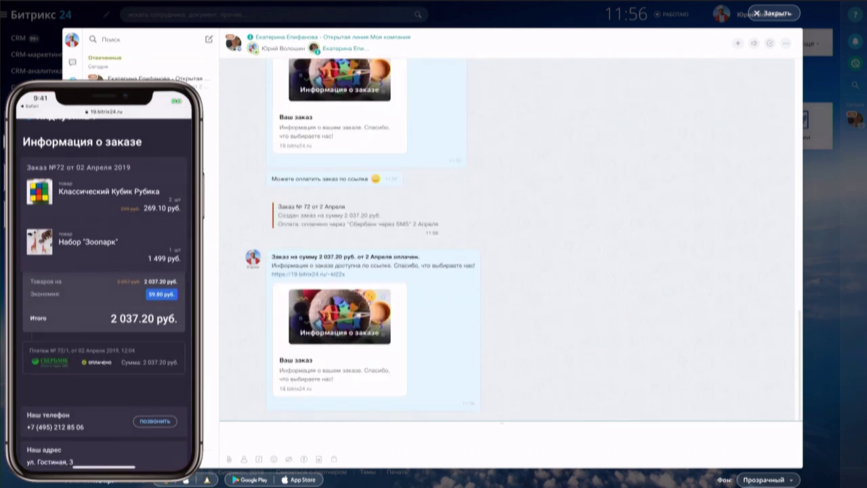
text(Вы можете его забрать завтра ;))
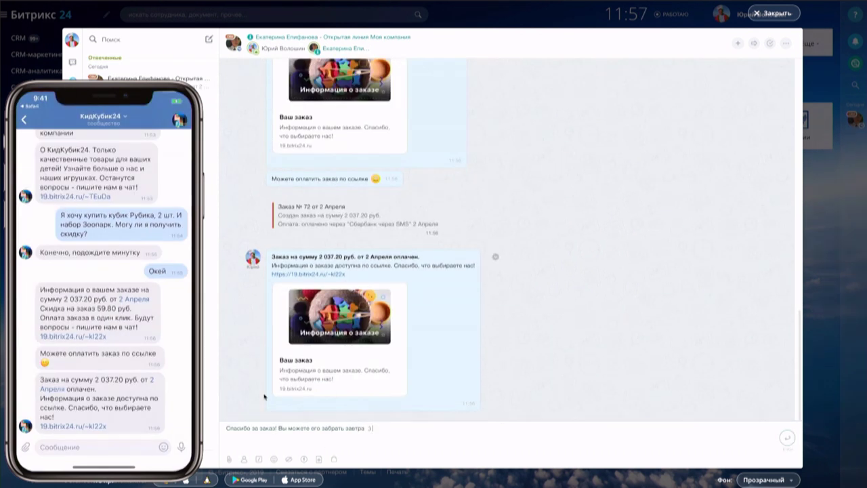
key(Return)
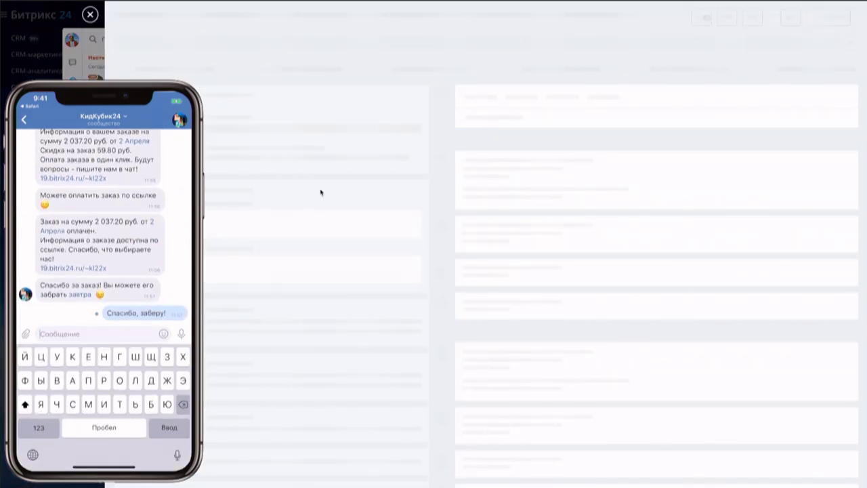
- Examine the order's general details, payment and shipment sections, and open its product list
scroll(322, 193, down, 3)
scroll(321, 192, down, 3)
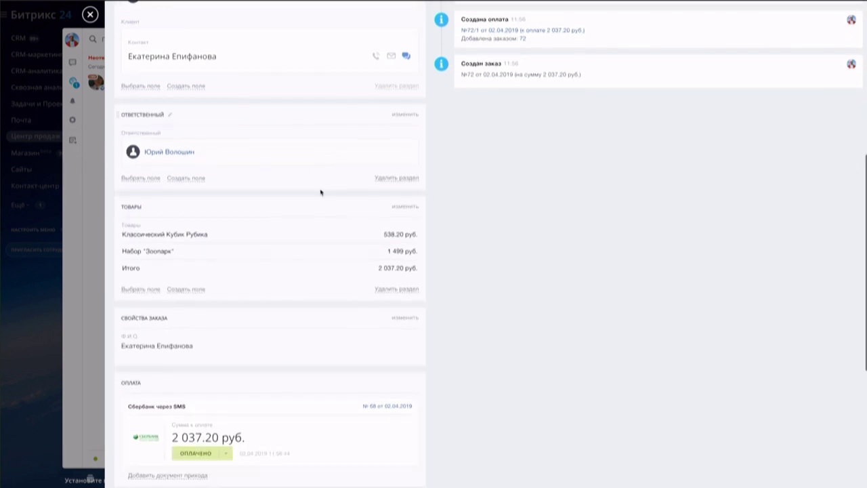
scroll(321, 191, down, 3)
scroll(322, 193, down, 1)
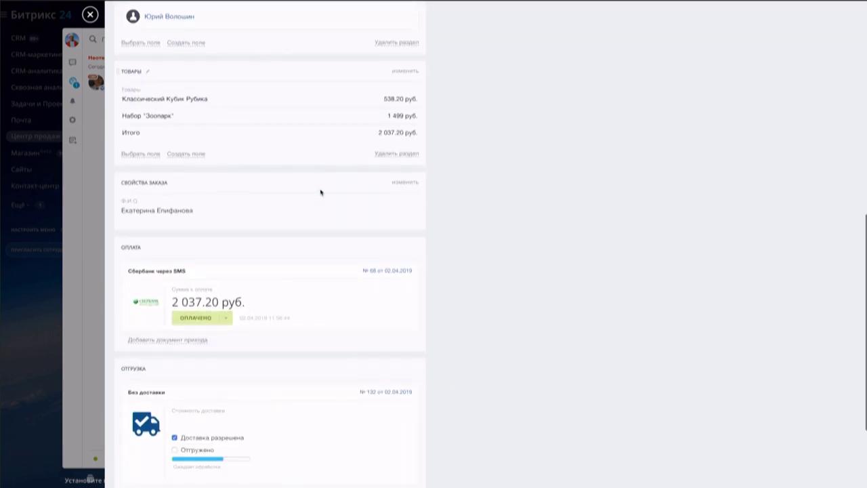
scroll(321, 191, up, 4)
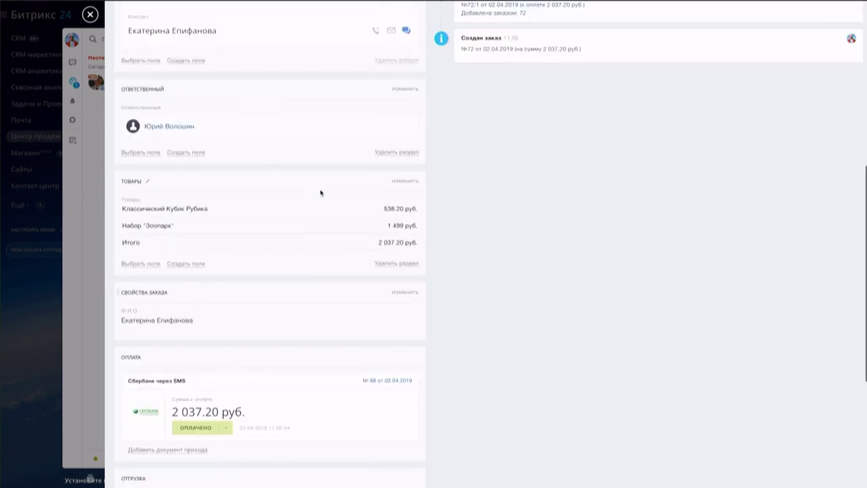
scroll(319, 189, up, 5)
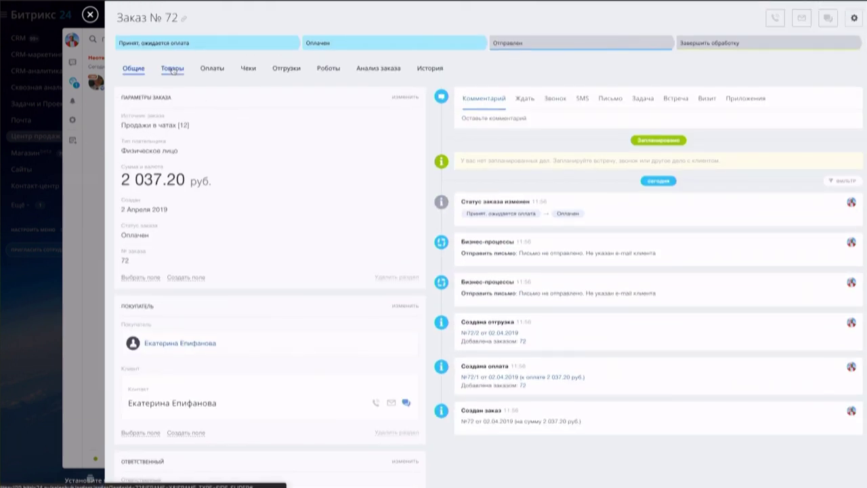
click(172, 69)
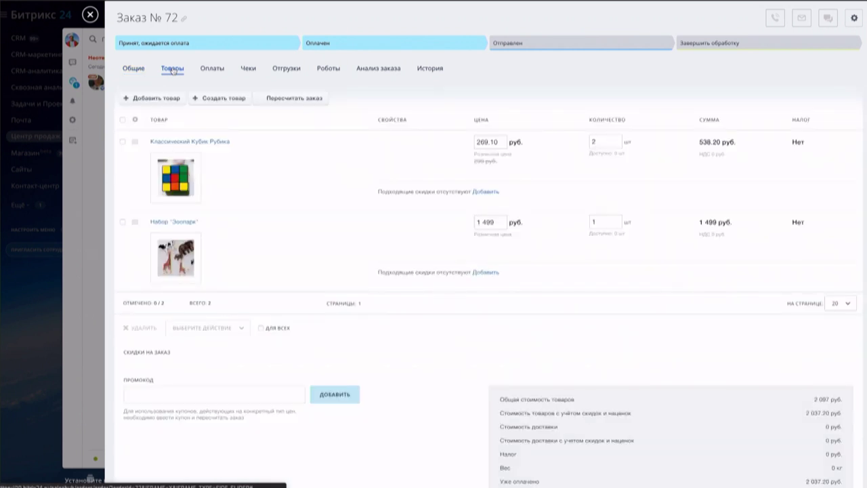